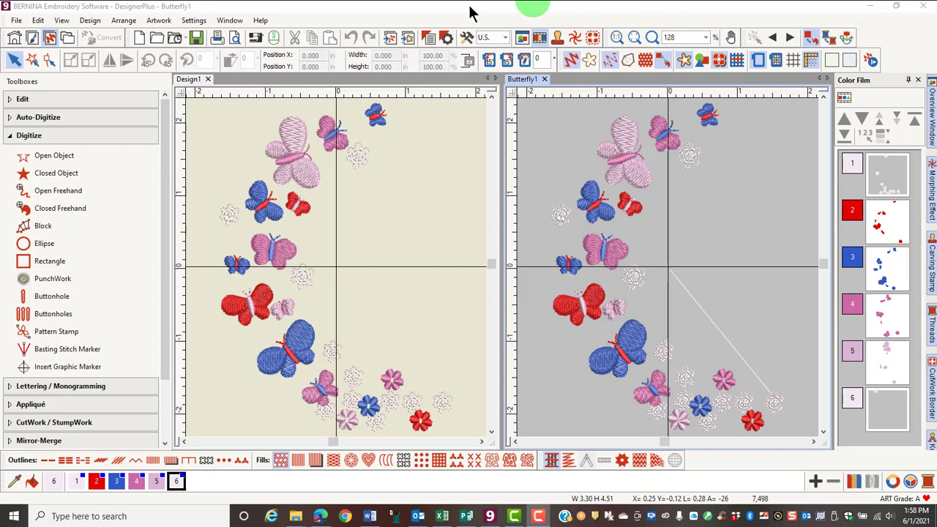
# Turn off Artistic View in both the Butterfly1 and Design1 windows
pyautogui.click(573, 61)
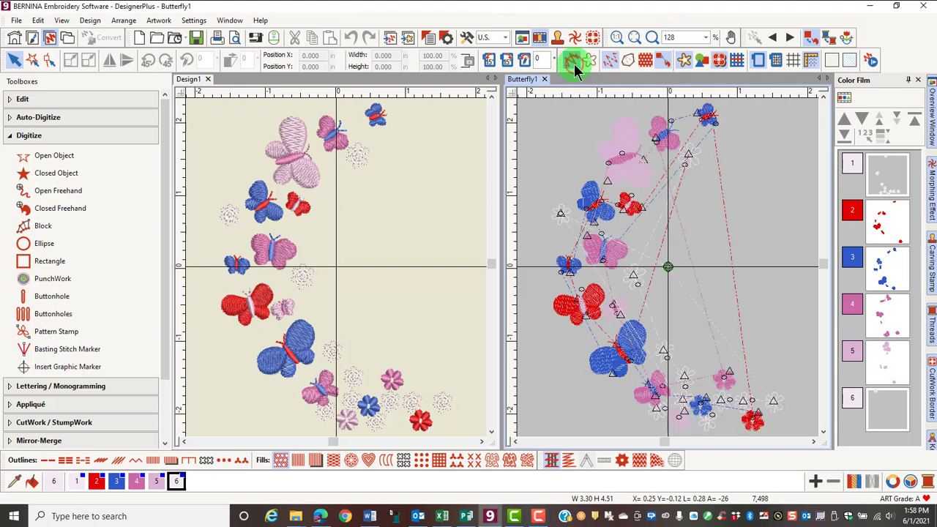
pyautogui.click(386, 177)
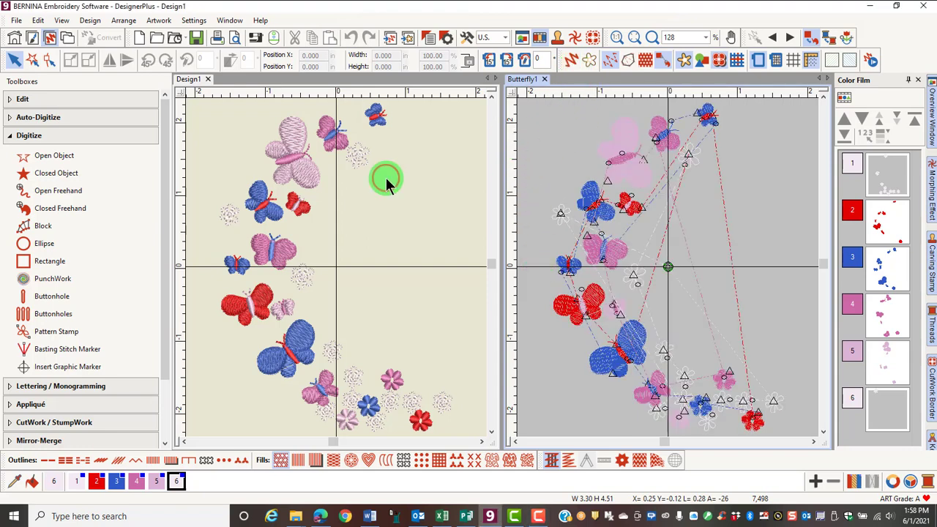
pyautogui.click(574, 58)
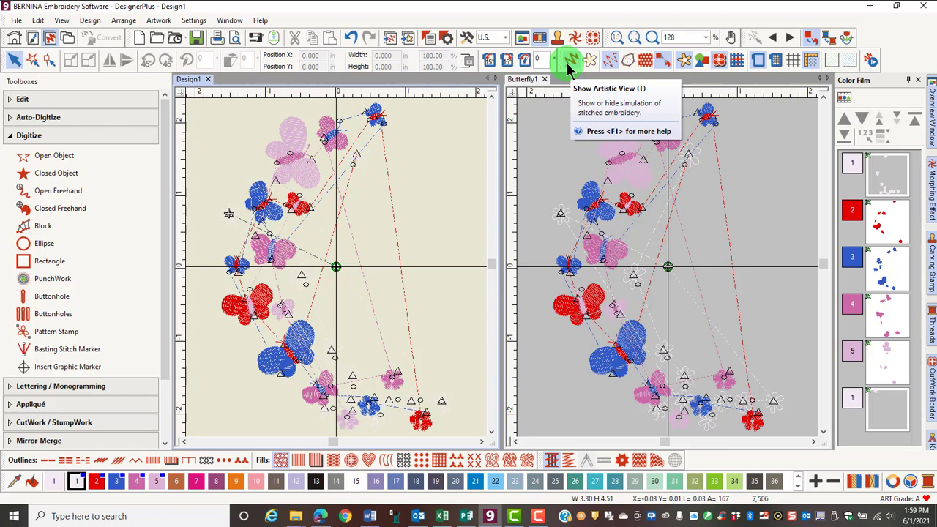
pyautogui.click(63, 24)
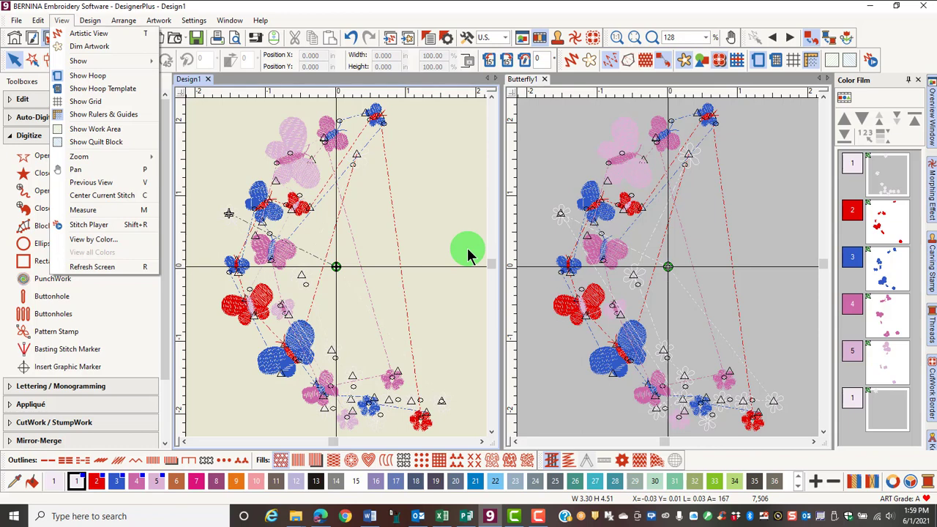
# Select the whole design in Design1, and select single butterfly wings in Butterfly1
pyautogui.click(304, 179)
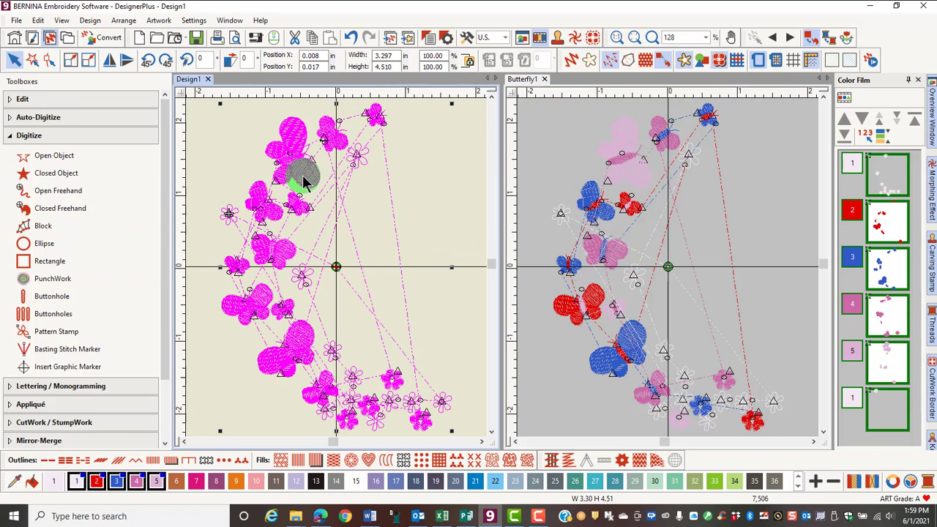
pyautogui.click(384, 162)
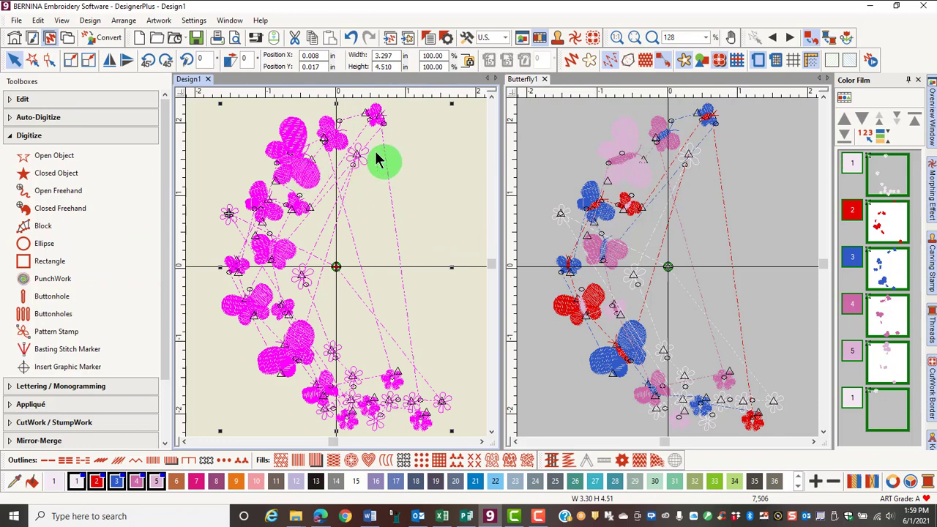
pyautogui.click(630, 143)
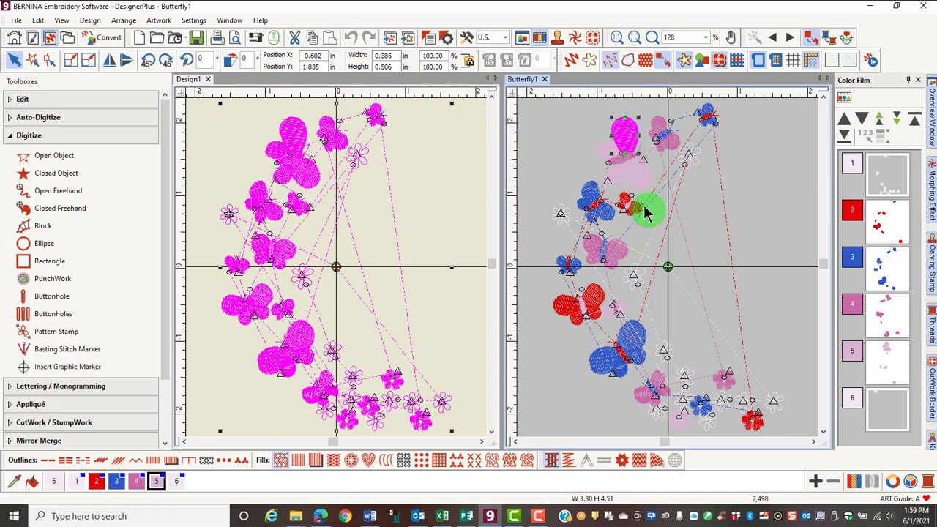
pyautogui.click(669, 145)
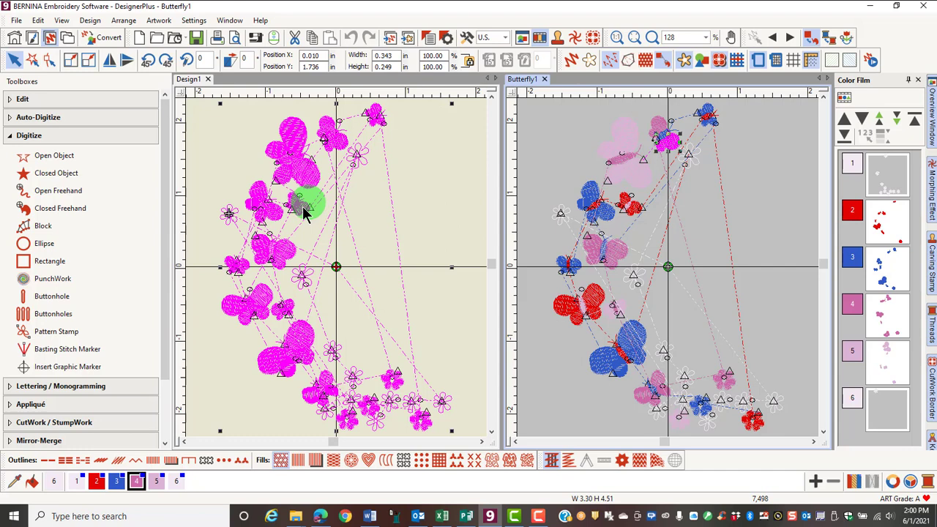
# Select one at a time in Butterfly1 parts of the middle pink, large blue and lowest pink butterflies
pyautogui.click(117, 225)
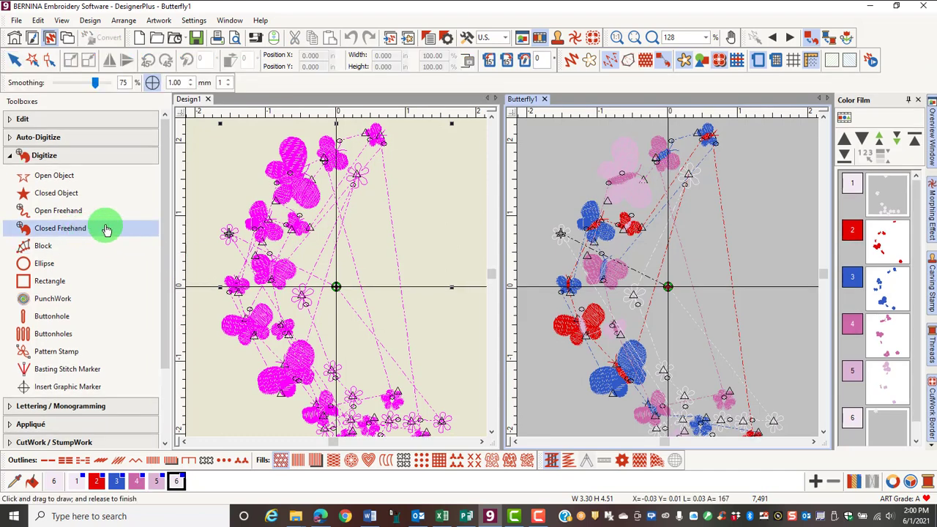
pyautogui.click(13, 70)
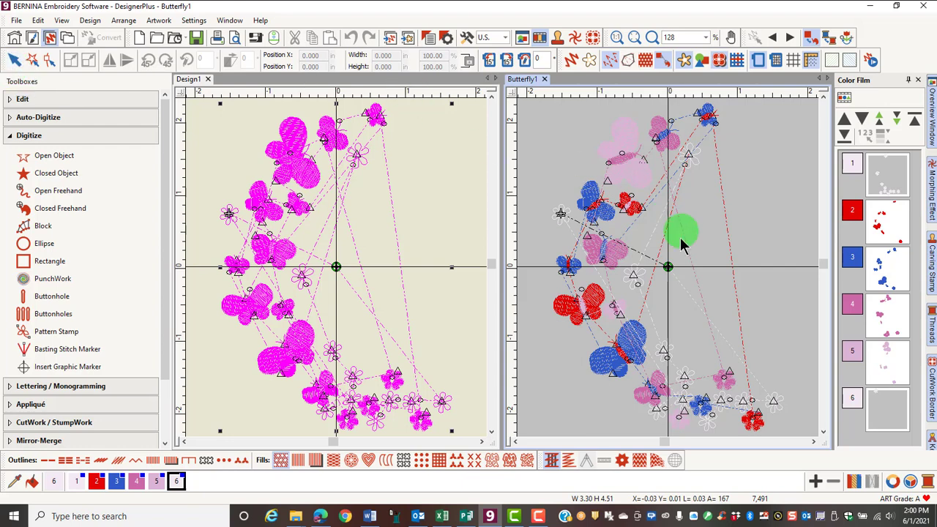
pyautogui.click(604, 256)
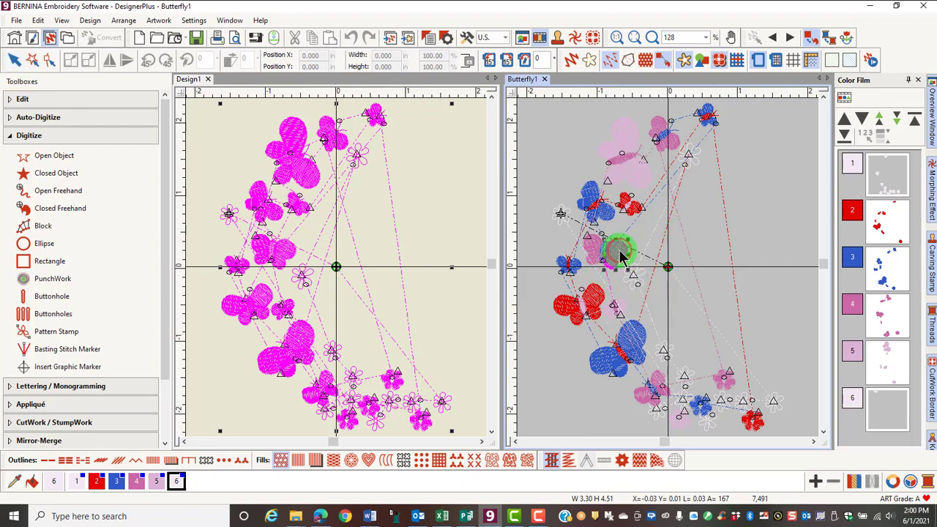
pyautogui.click(629, 341)
pyautogui.click(659, 388)
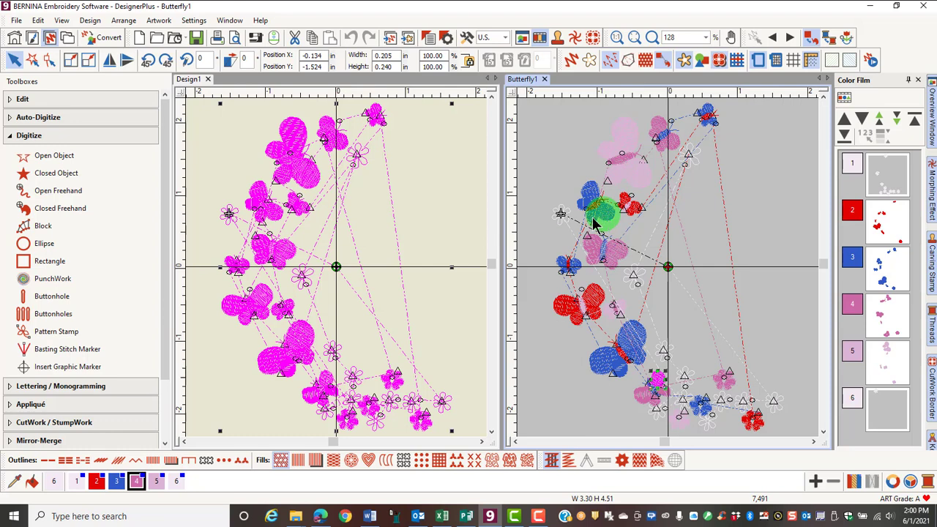
# Select only the upper wing of the upper blue butterfly in Design1, and clear the selection
pyautogui.click(472, 152)
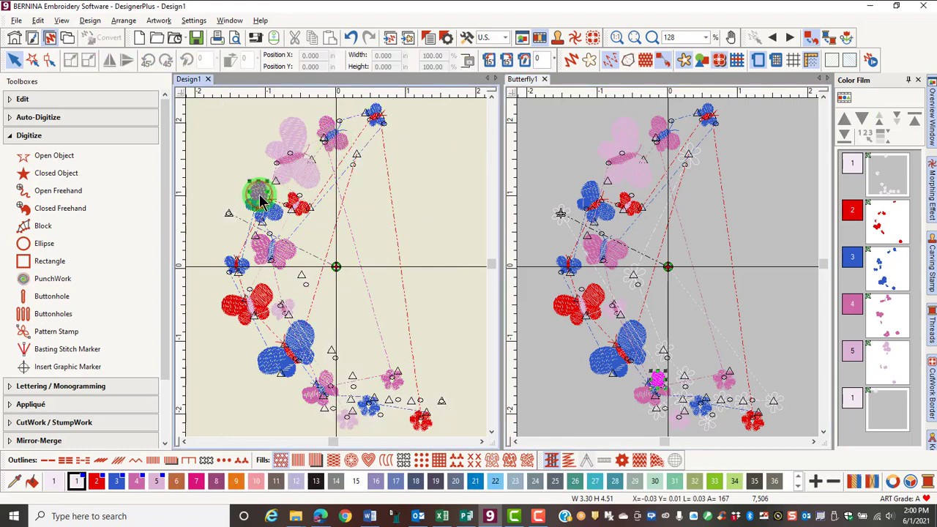
pyautogui.click(260, 196)
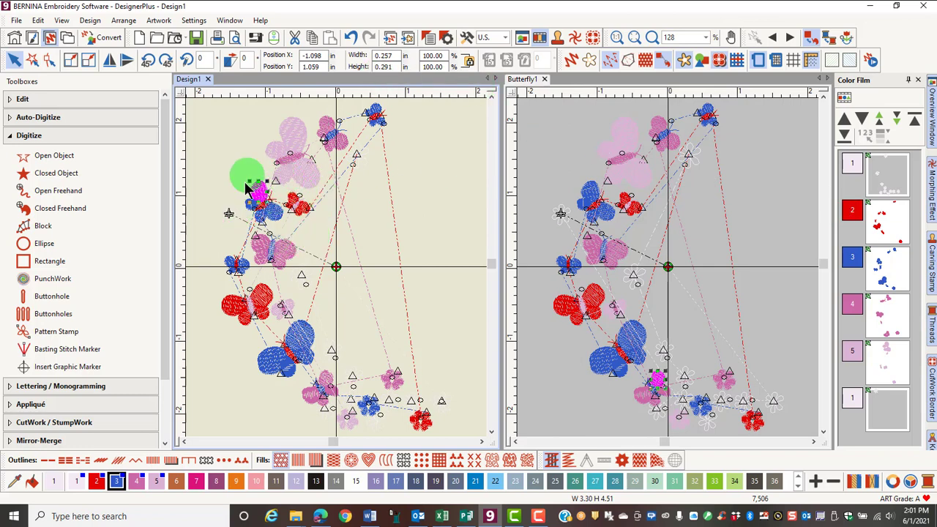
pyautogui.click(447, 161)
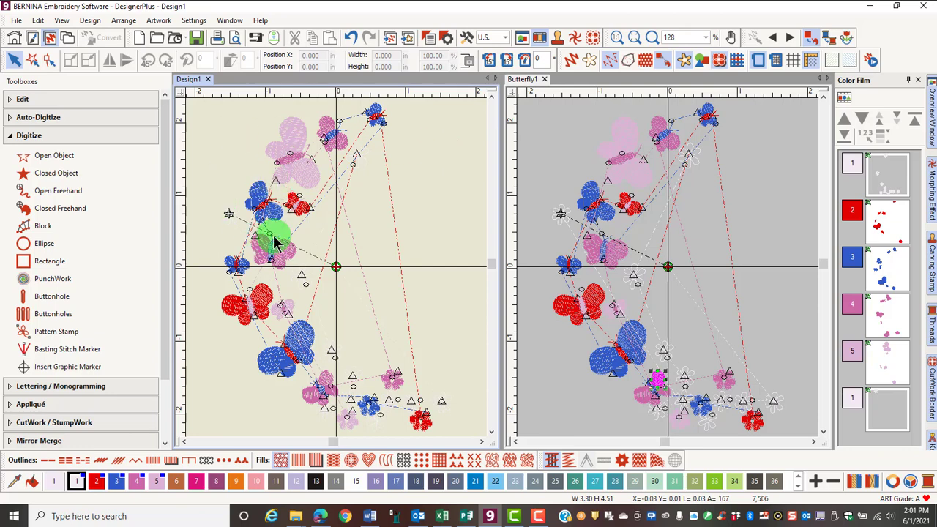
# Select together in Design1 the small pink butterfly's upper wing and the large light-pink butterfly's wings, and clear the selection
pyautogui.click(337, 143)
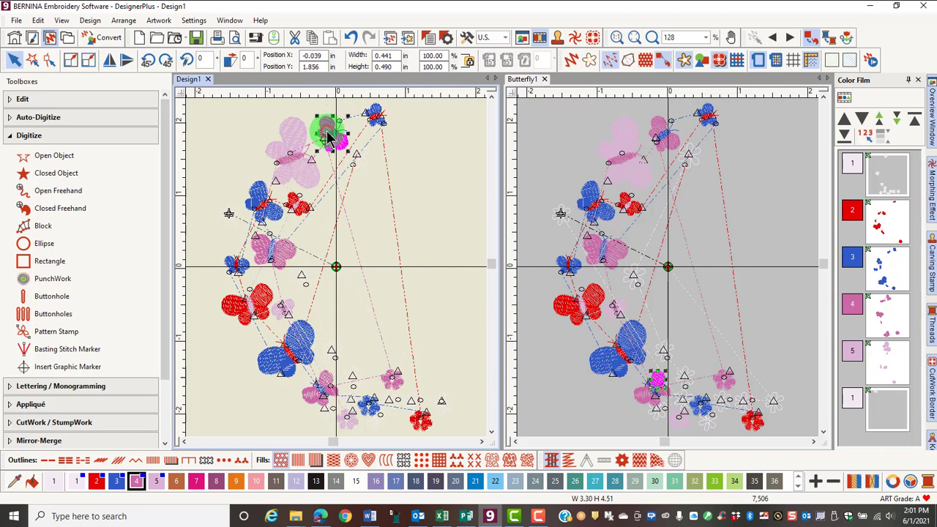
pyautogui.click(327, 136)
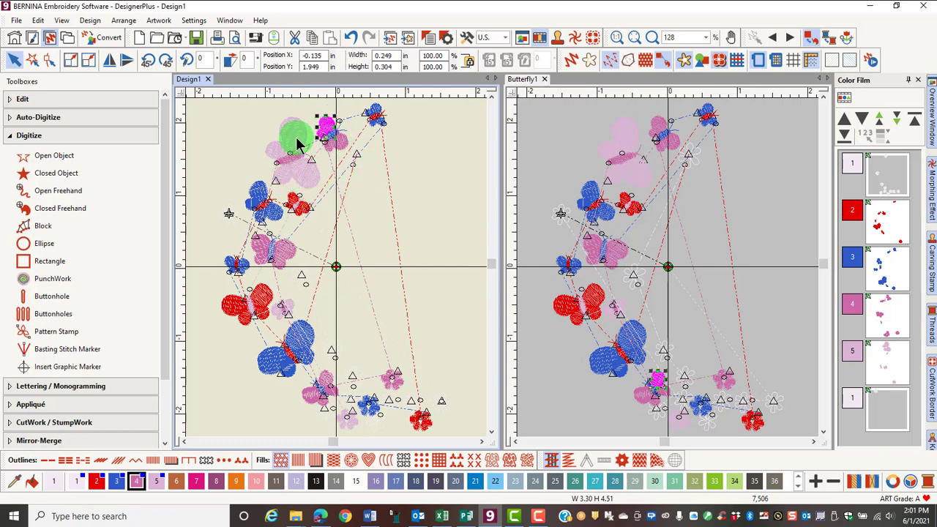
pyautogui.click(305, 163)
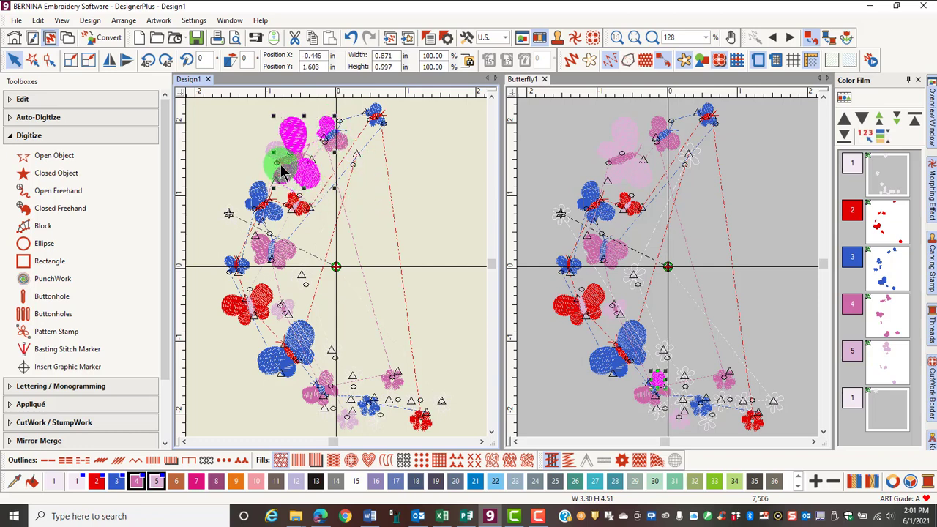
pyautogui.click(283, 170)
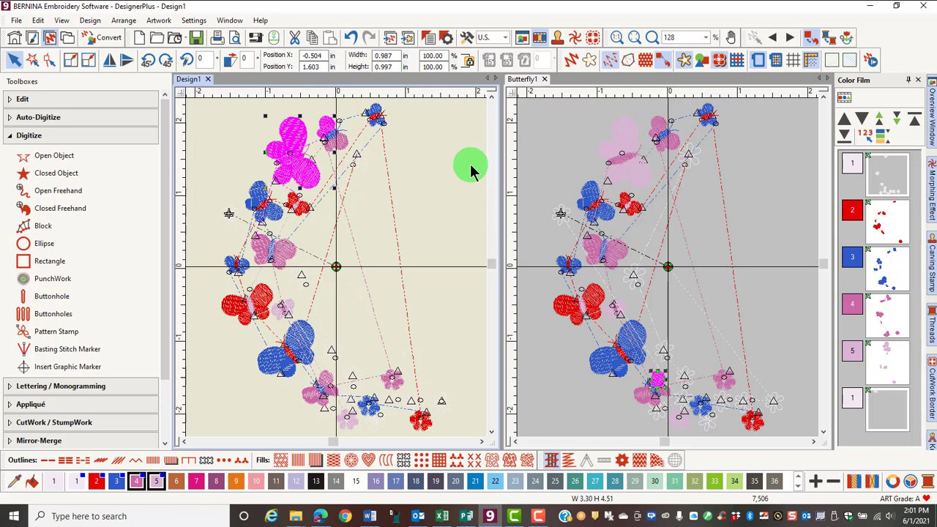
pyautogui.click(416, 199)
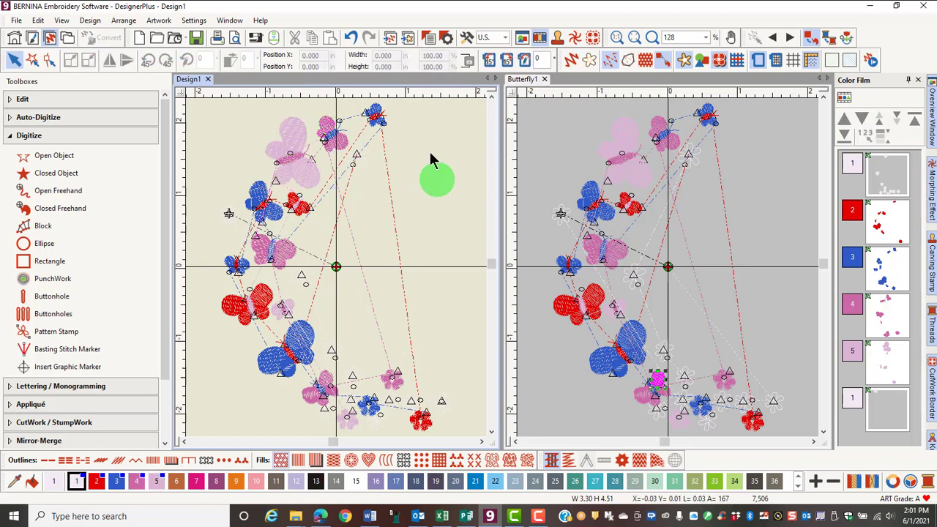
# Select the whole design in Design1 and every object in Butterfly1, and clear the selection in both windows
pyautogui.click(306, 174)
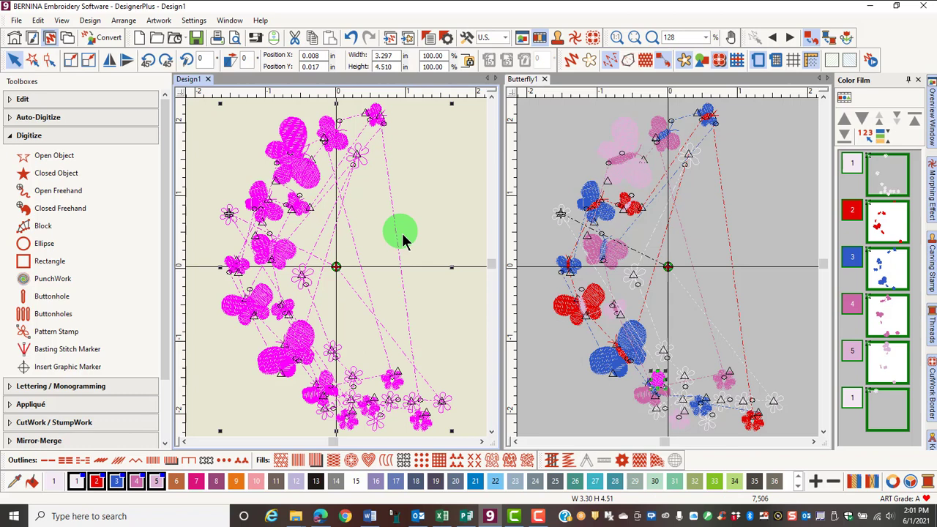
pyautogui.click(563, 139)
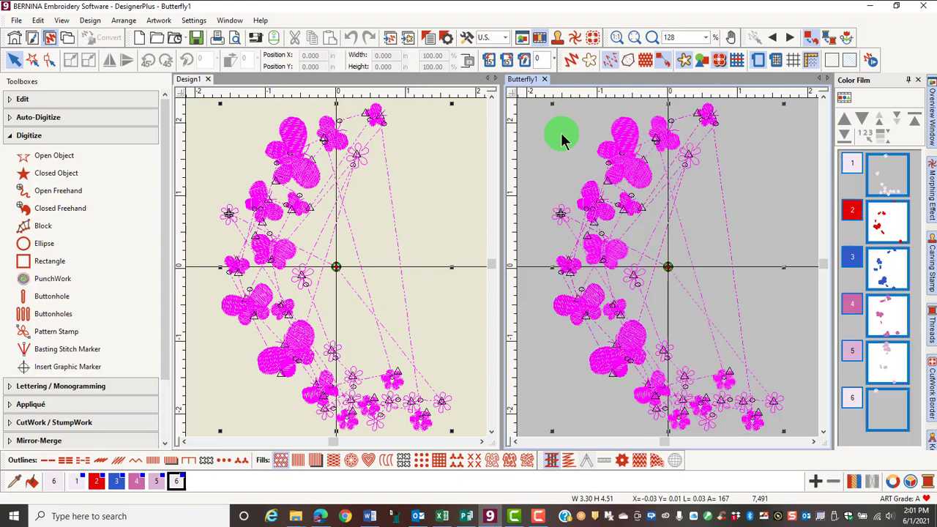
pyautogui.hotkey('ctrl', 'a')
pyautogui.click(778, 160)
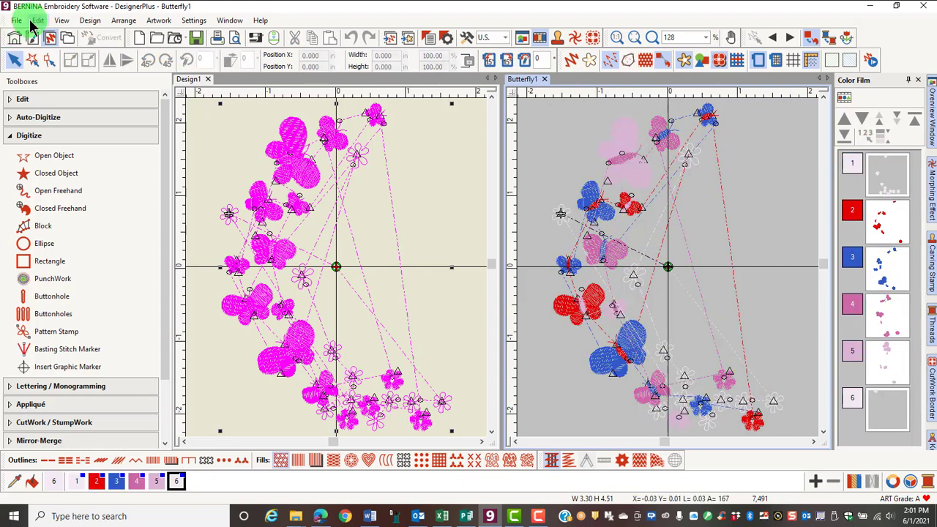
pyautogui.click(38, 20)
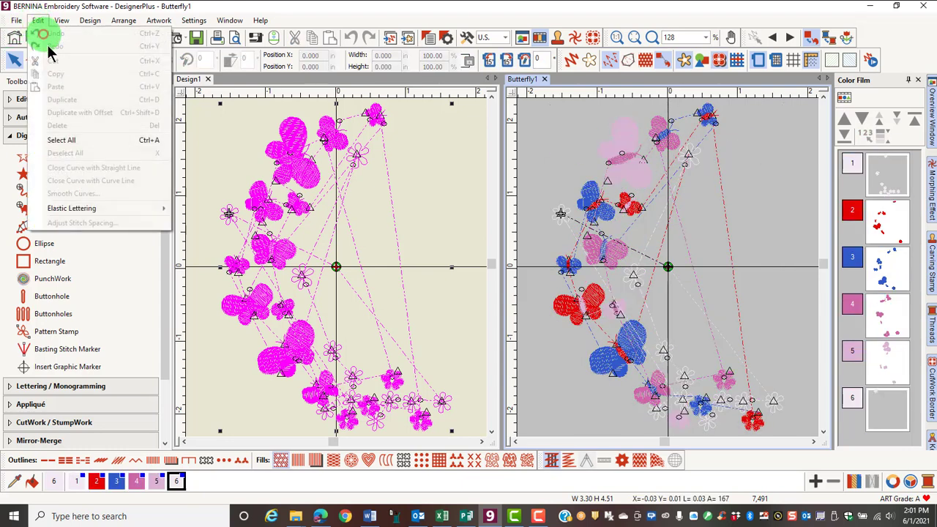
pyautogui.click(62, 140)
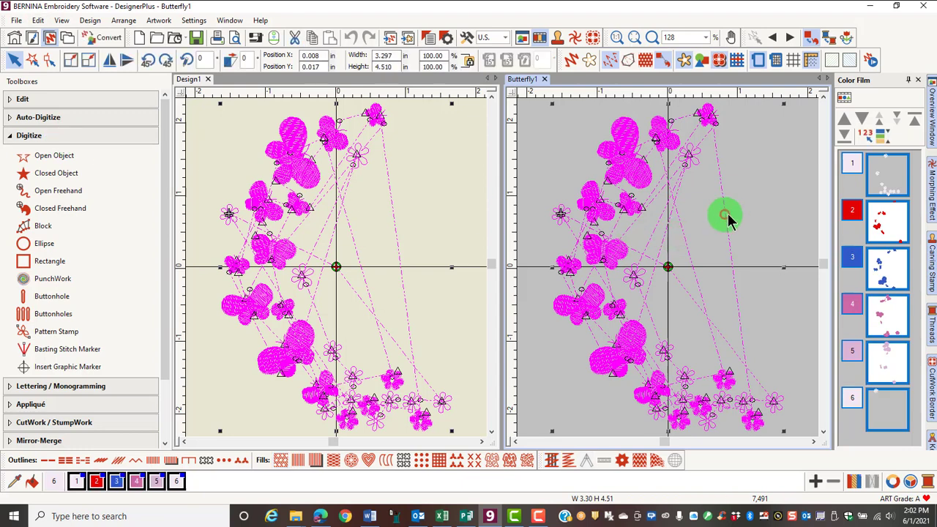
pyautogui.click(753, 194)
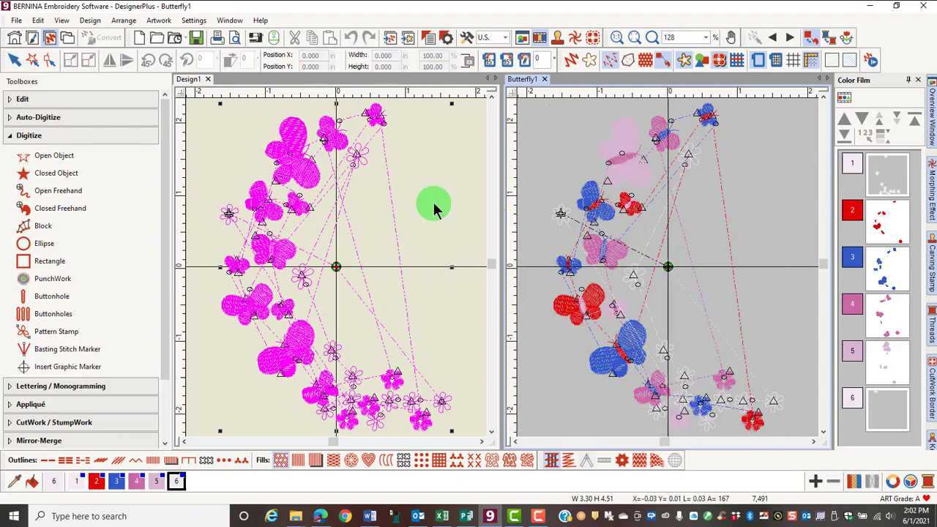
pyautogui.click(480, 190)
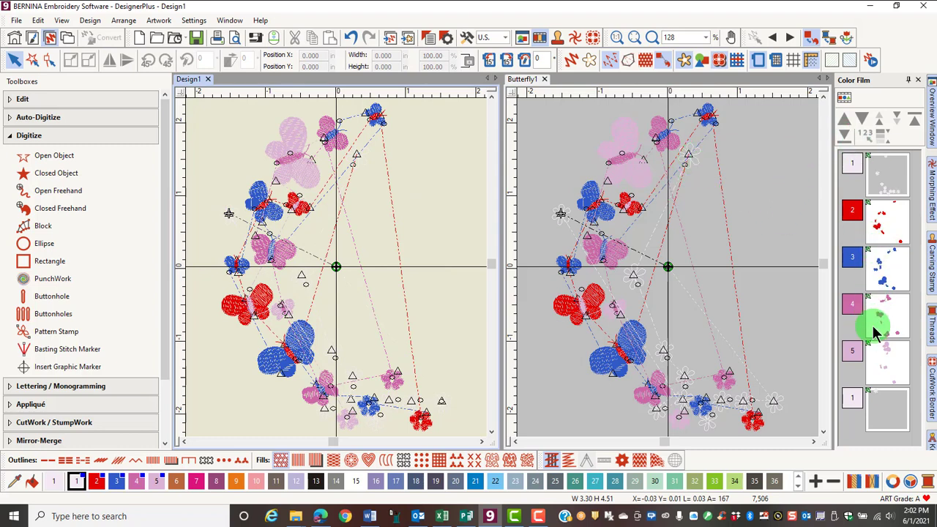
# Select all objects of red colour 2 from the Color Film, first in Butterfly1 and then in Design1
pyautogui.click(705, 255)
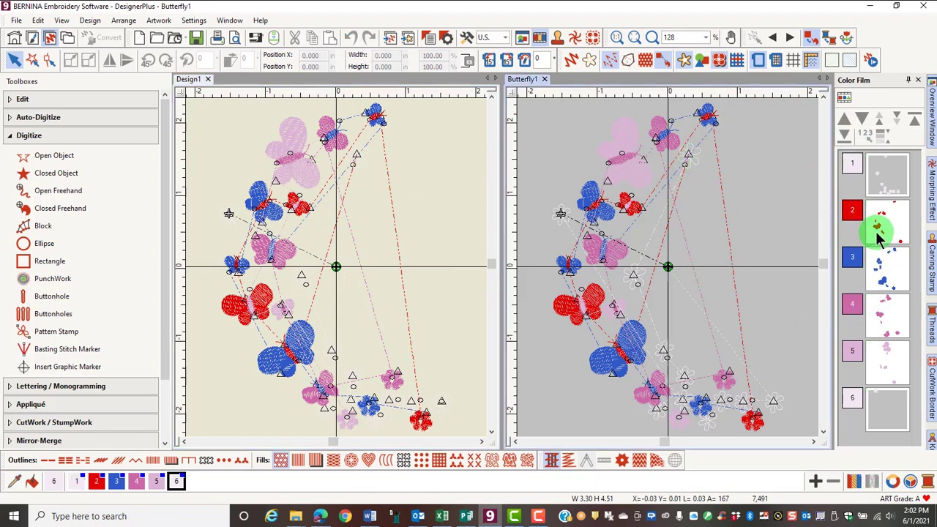
pyautogui.click(877, 233)
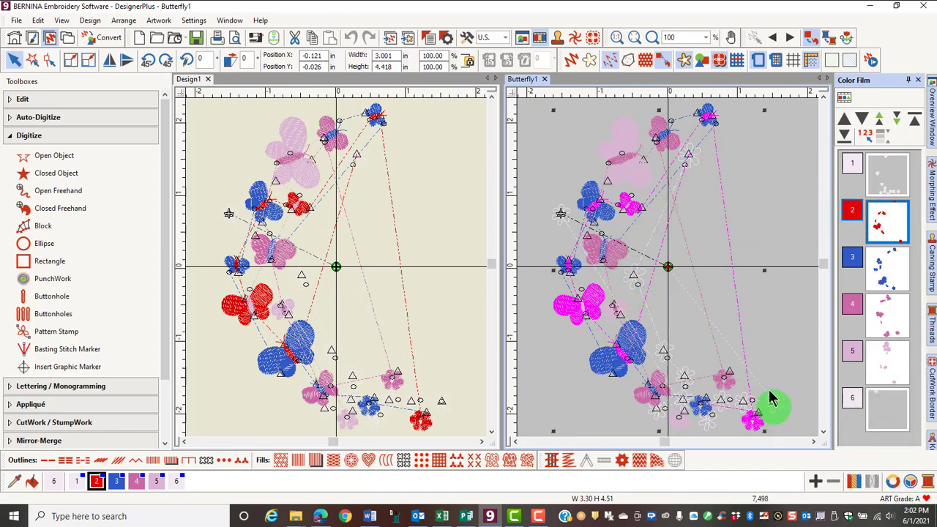
pyautogui.click(422, 218)
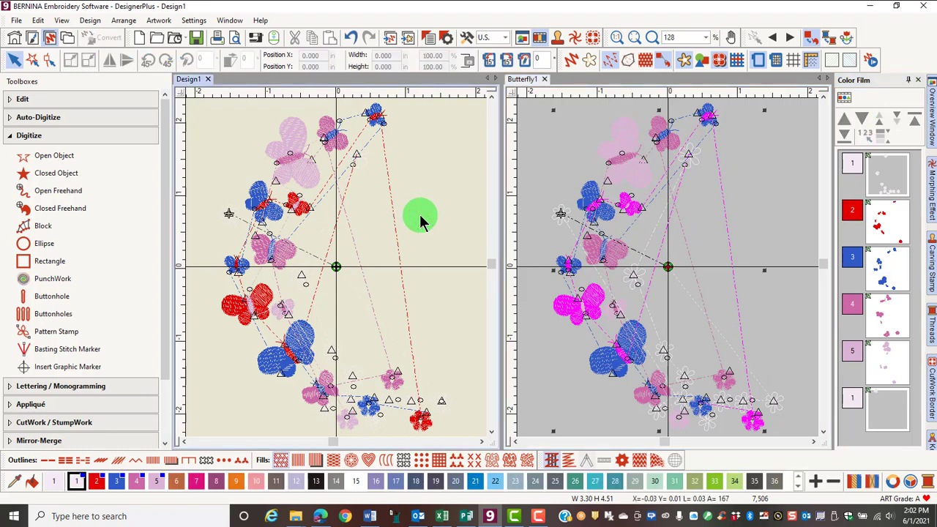
pyautogui.click(889, 222)
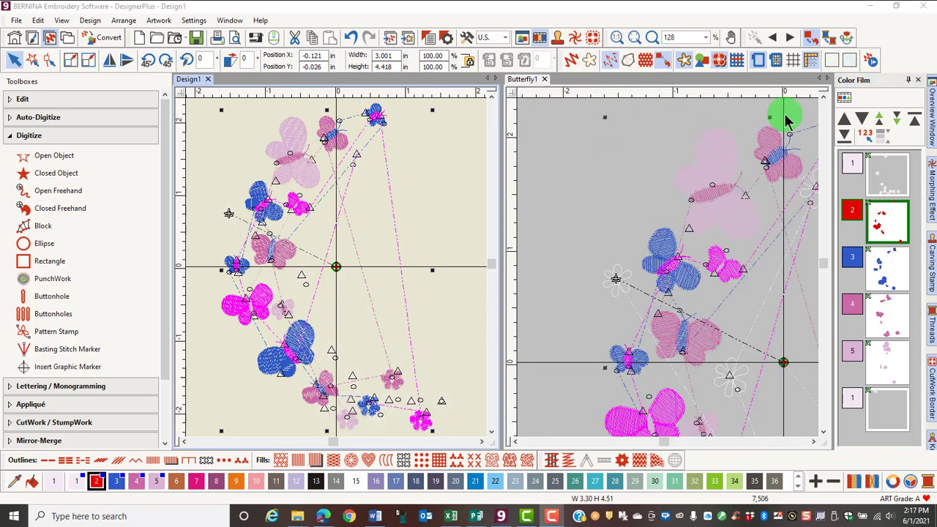
# Show individual objects in the Color Film, select Butterfly1's first flower outline with the whole design in view, and clear Design1's selection
pyautogui.click(692, 113)
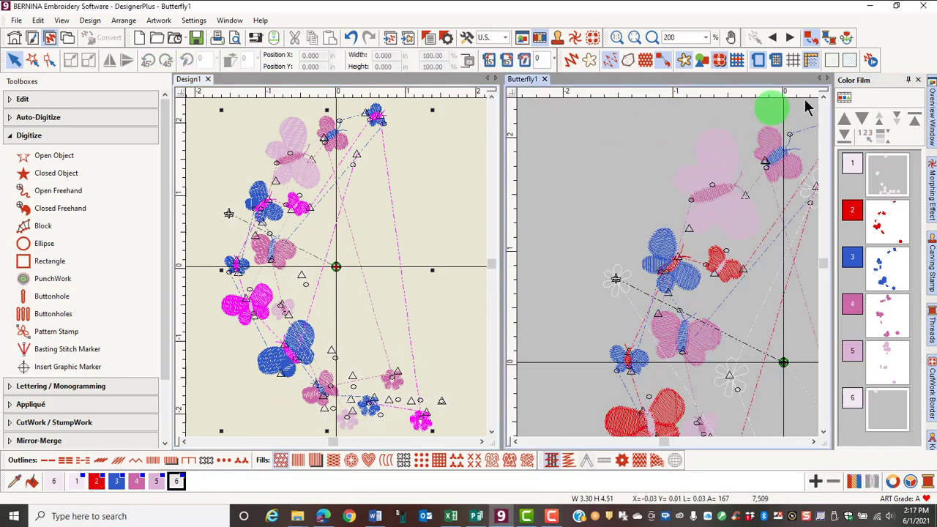
pyautogui.click(844, 101)
pyautogui.click(866, 179)
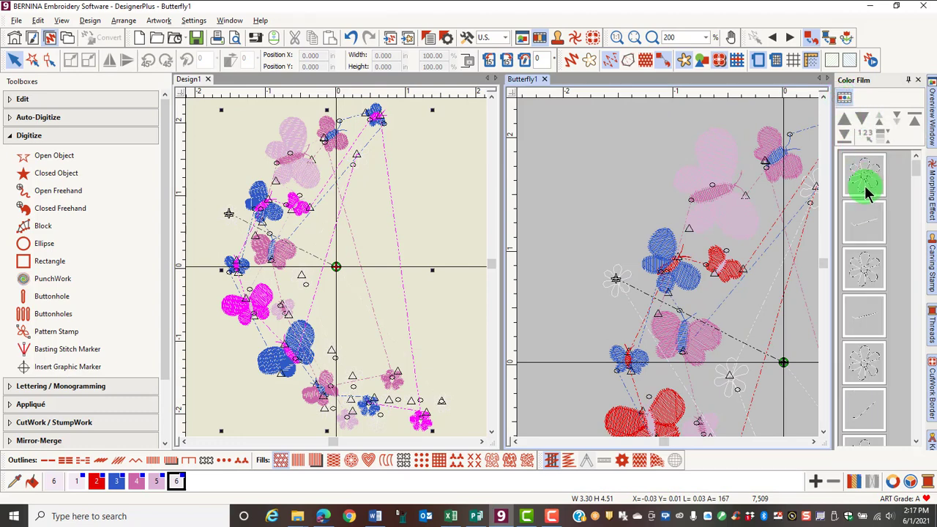
pyautogui.press('0')
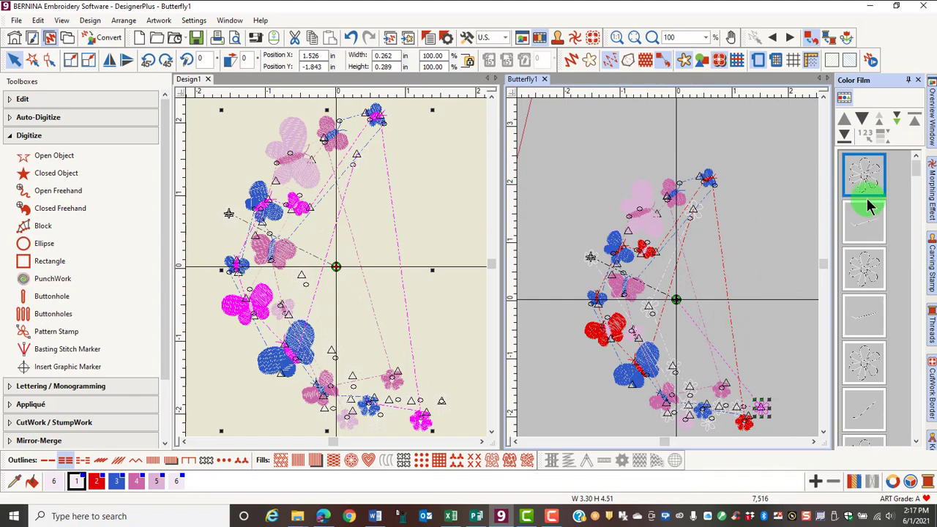
pyautogui.click(395, 233)
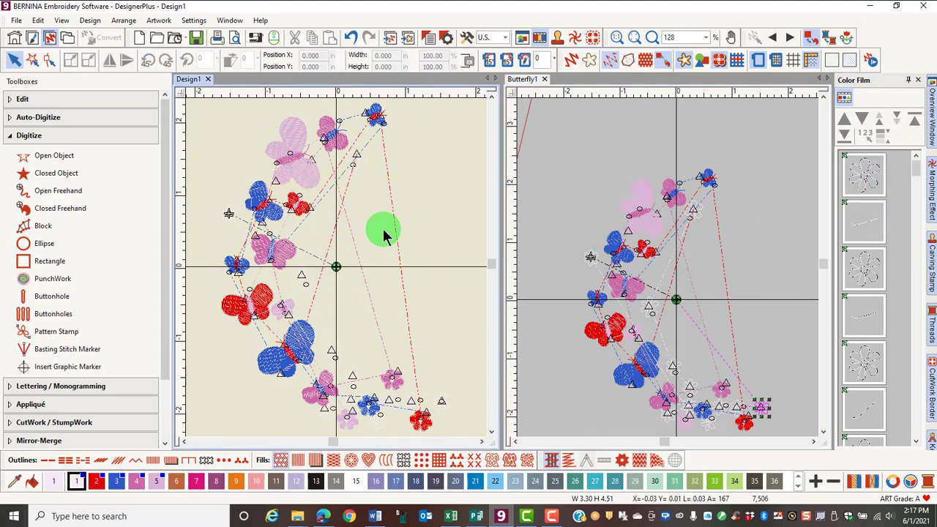
# Select with a selection box in Design1 the whole upper blue butterfly, and after clearing it the large red butterfly
pyautogui.click(230, 173)
pyautogui.moveTo(290, 233); pyautogui.dragTo(292, 232)
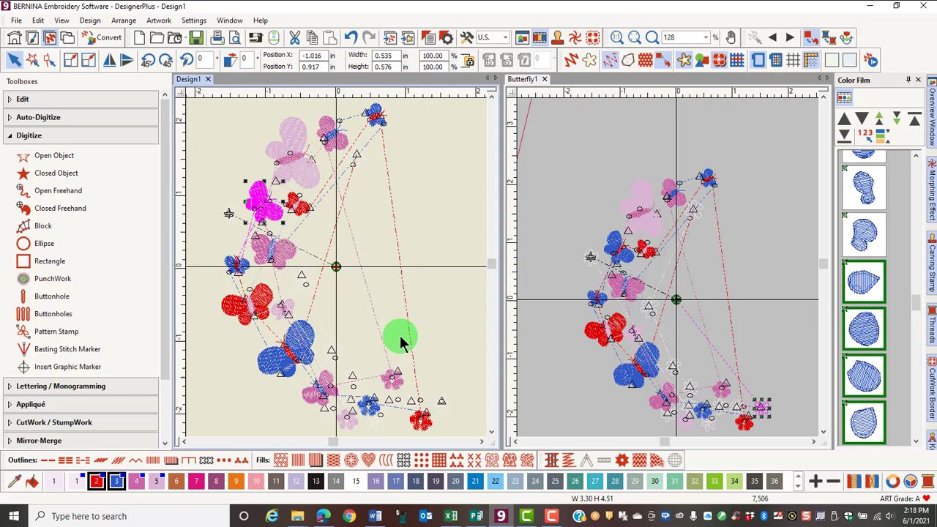
pyautogui.click(206, 283)
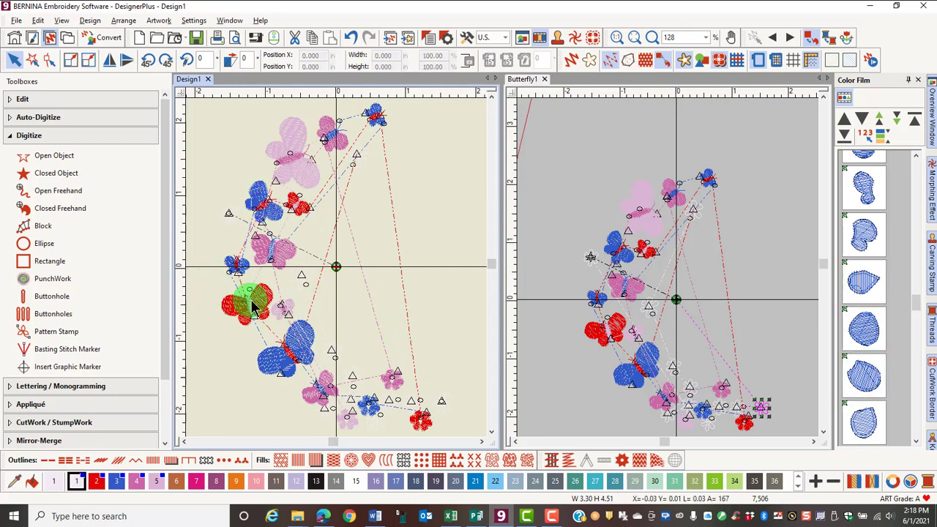
pyautogui.click(270, 313)
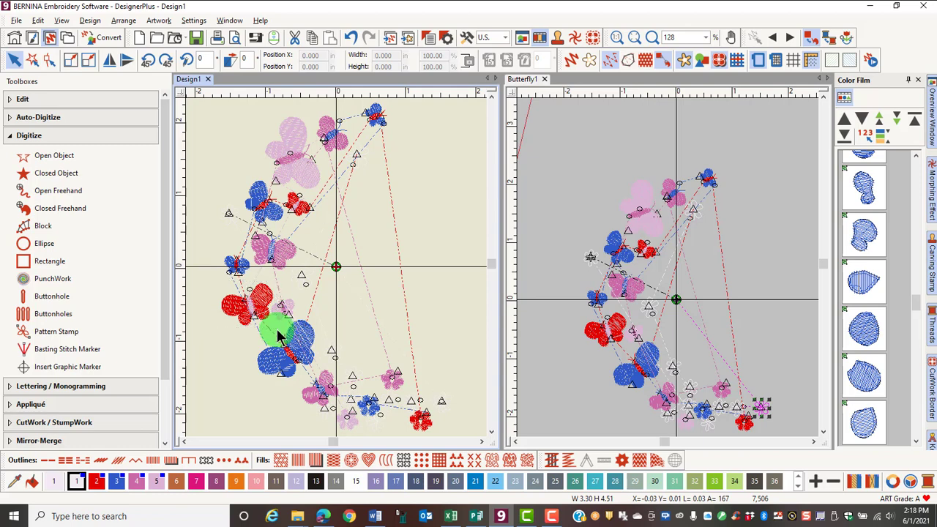
pyautogui.click(277, 329)
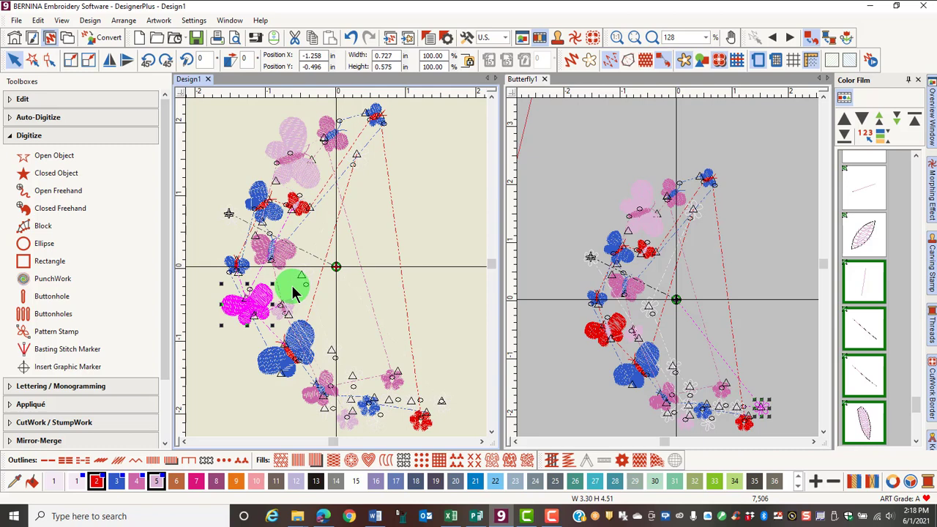
# Clear Butterfly1's selection and enclose its upper blue butterfly in a selection box
pyautogui.click(737, 234)
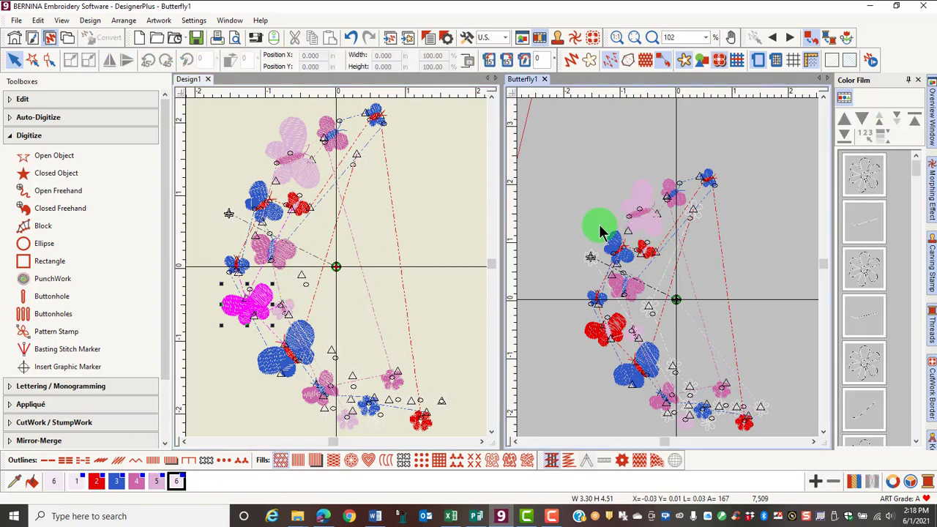
pyautogui.moveTo(597, 227); pyautogui.dragTo(638, 270)
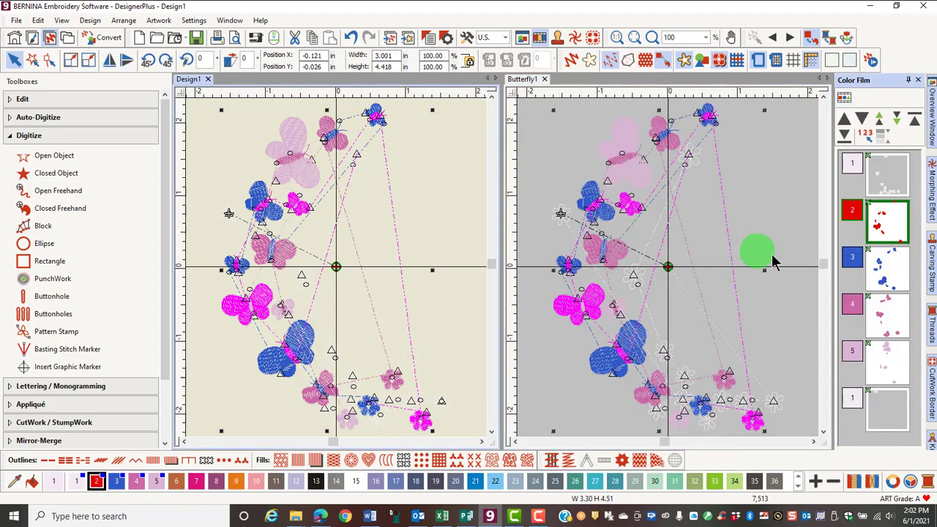
# Select the range of colours 2 to 4 for Butterfly1 from the Color Film
pyautogui.click(797, 252)
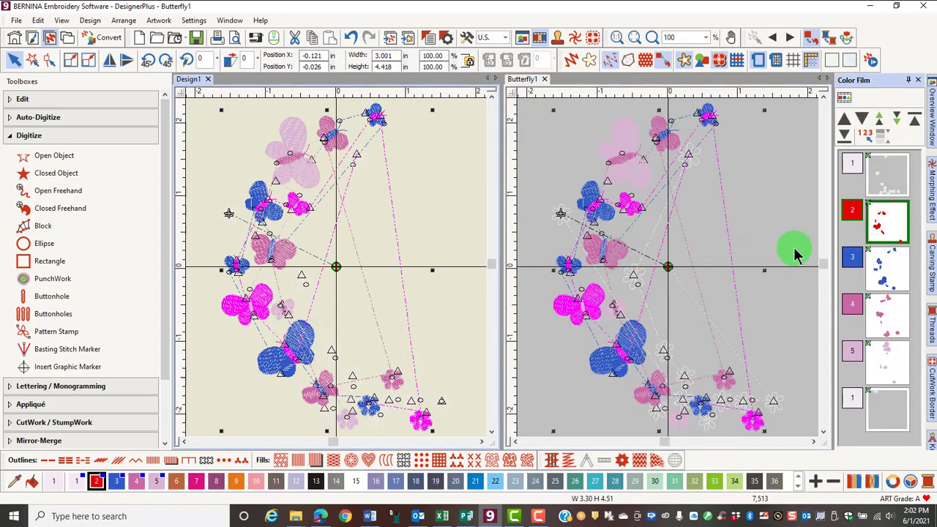
pyautogui.click(890, 235)
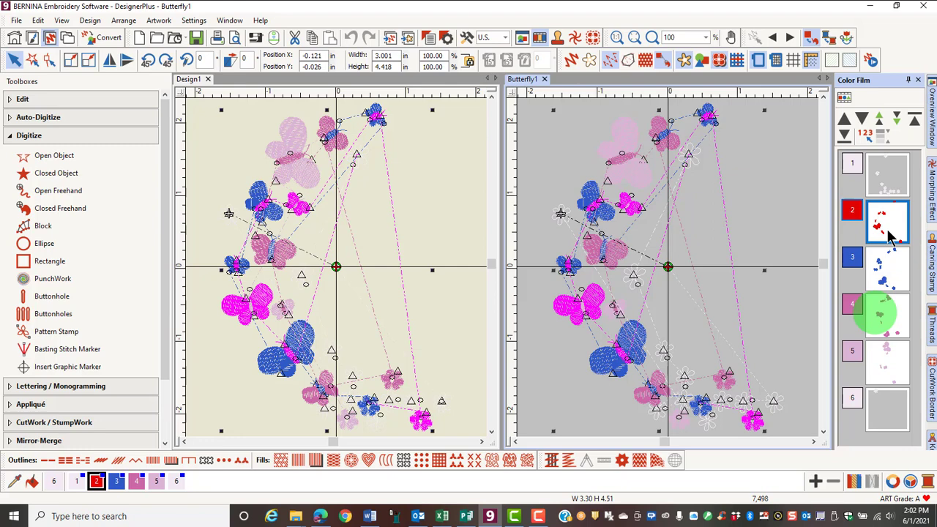
pyautogui.keyDown('shift'); pyautogui.click(895, 322); pyautogui.keyUp('shift')
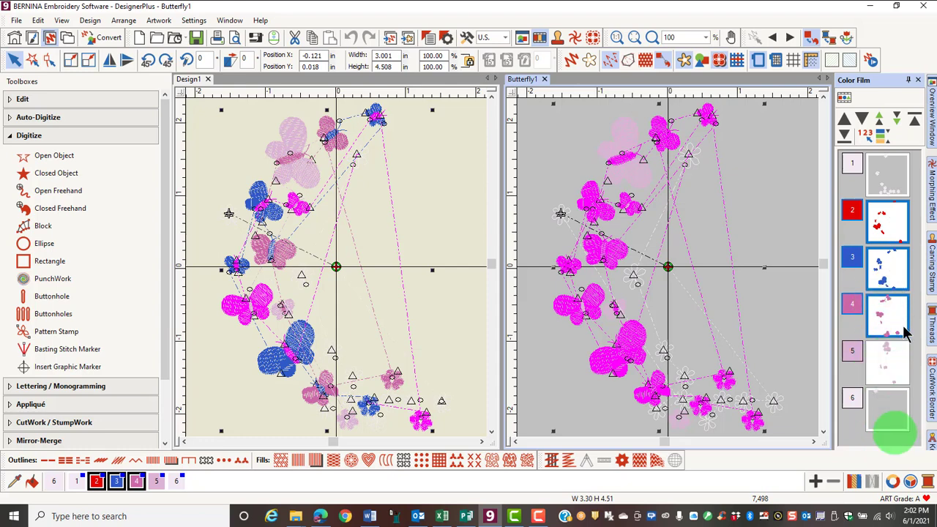
# Clear Design1's selection and select its range of colours 2 to 4 from the Color Film
pyautogui.click(463, 174)
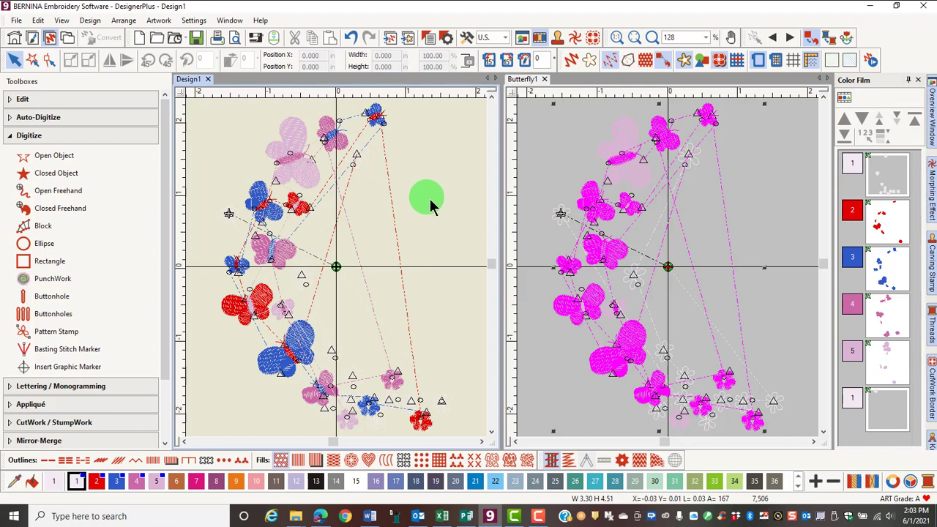
pyautogui.click(884, 233)
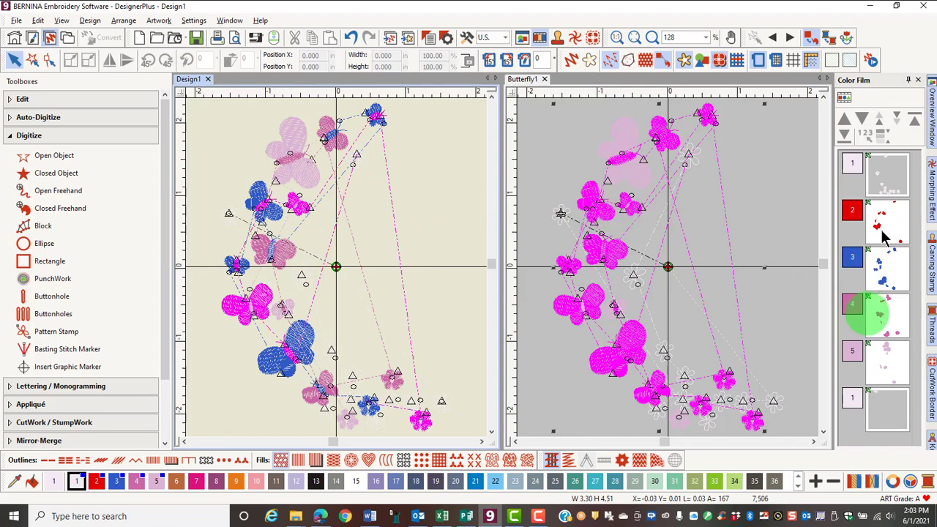
pyautogui.keyDown('shift'); pyautogui.click(898, 323); pyautogui.keyUp('shift')
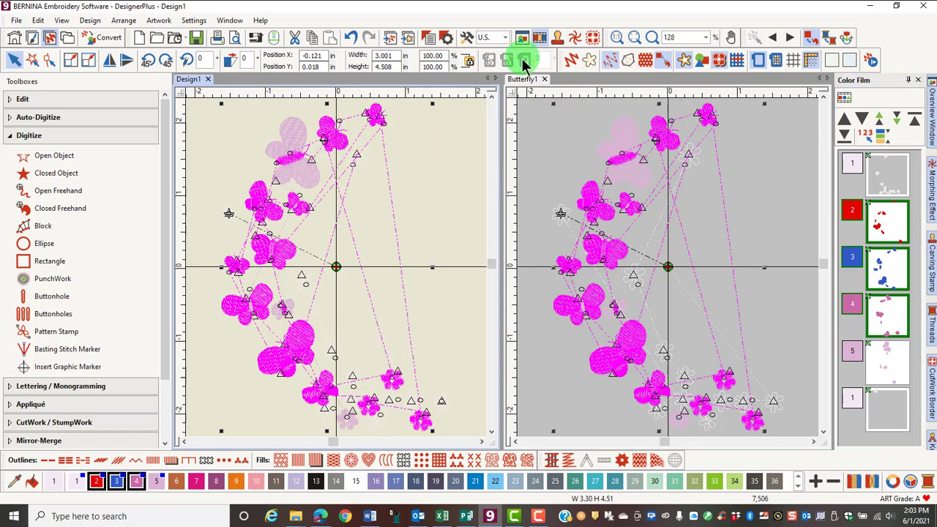
# Clear Design1's selection and select the large red butterfly by drawing a polygon lasso around it
pyautogui.click(443, 184)
pyautogui.click(38, 61)
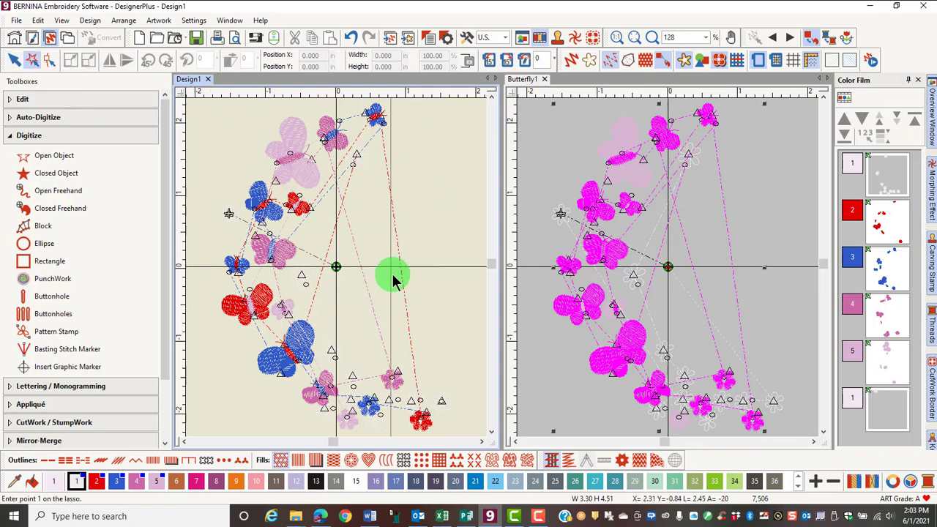
pyautogui.click(212, 300)
pyautogui.click(250, 279)
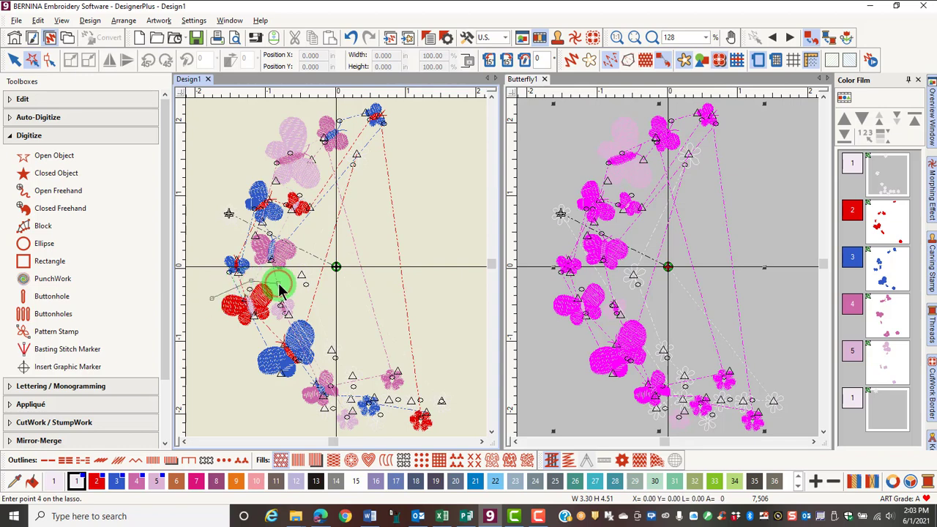
pyautogui.click(277, 283)
pyautogui.click(276, 312)
pyautogui.click(254, 332)
pyautogui.click(224, 339)
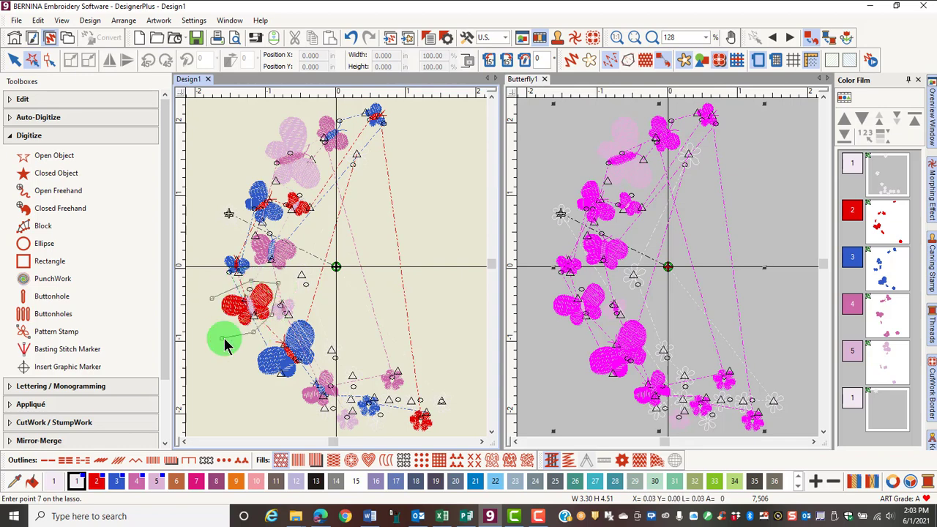
pyautogui.press('Return')
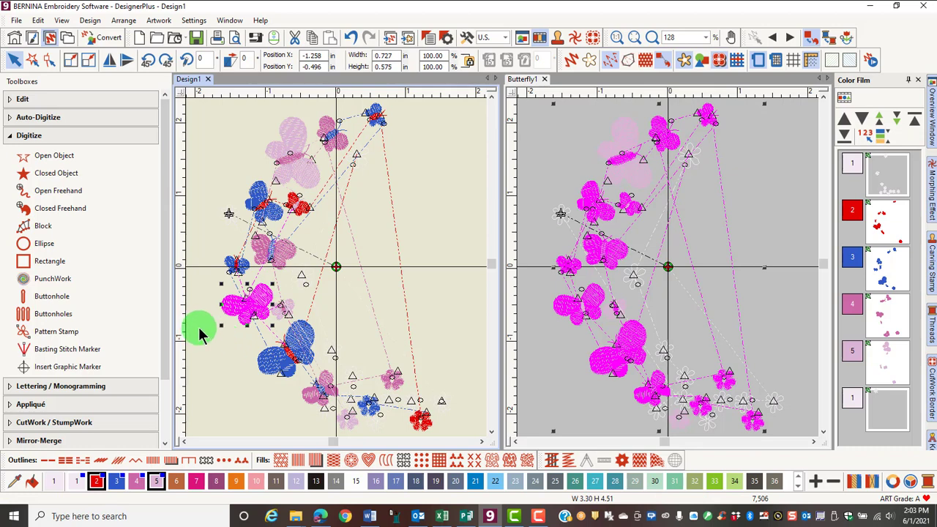
# Clear Butterfly1's selection and select its large red butterfly by drawing a polygon lasso around it
pyautogui.click(577, 159)
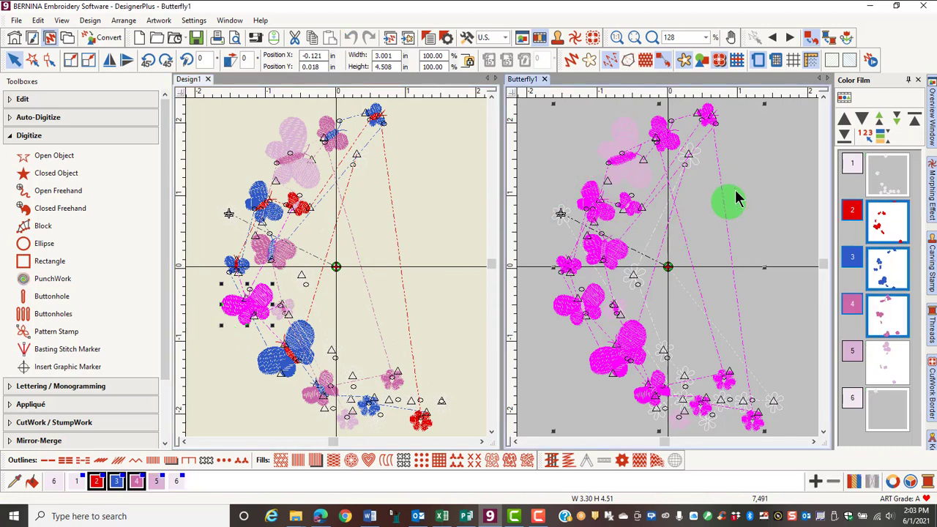
pyautogui.click(780, 139)
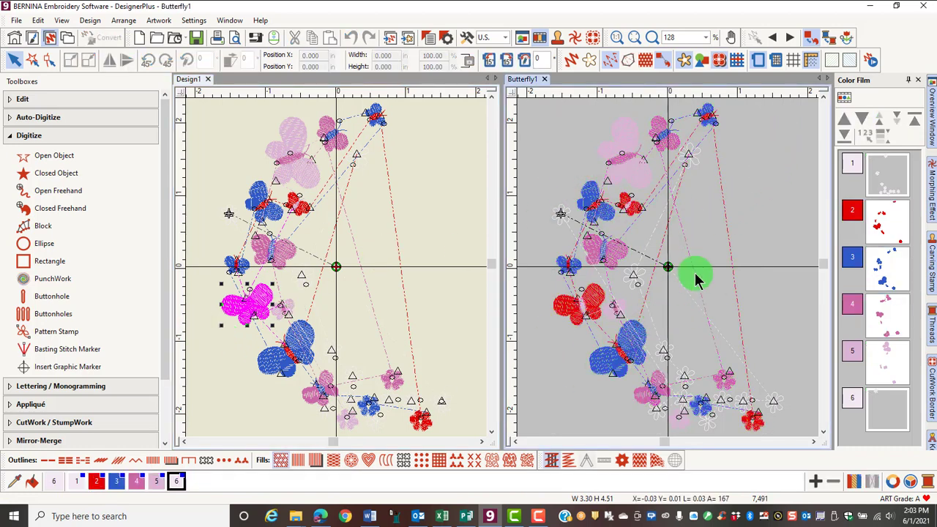
pyautogui.click(33, 58)
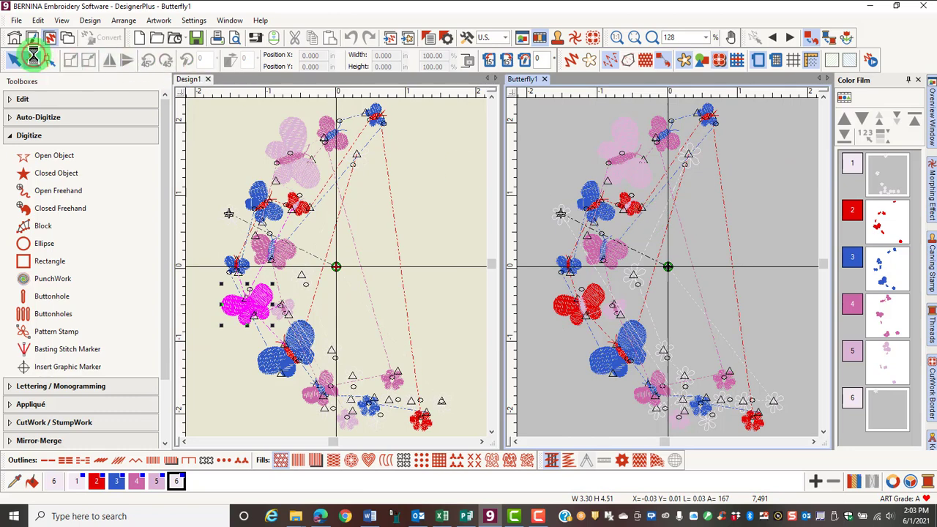
pyautogui.click(544, 293)
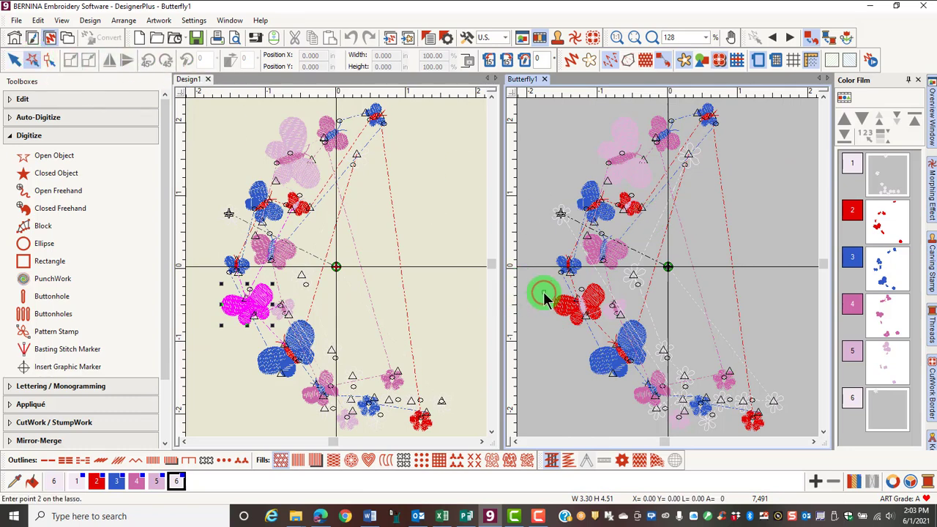
pyautogui.click(594, 275)
pyautogui.click(612, 287)
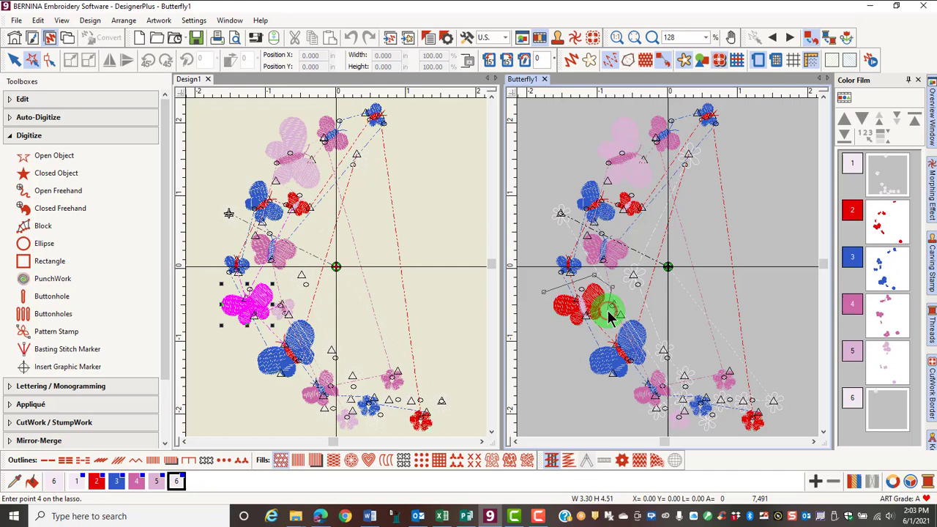
pyautogui.click(605, 319)
pyautogui.click(569, 340)
pyautogui.click(553, 326)
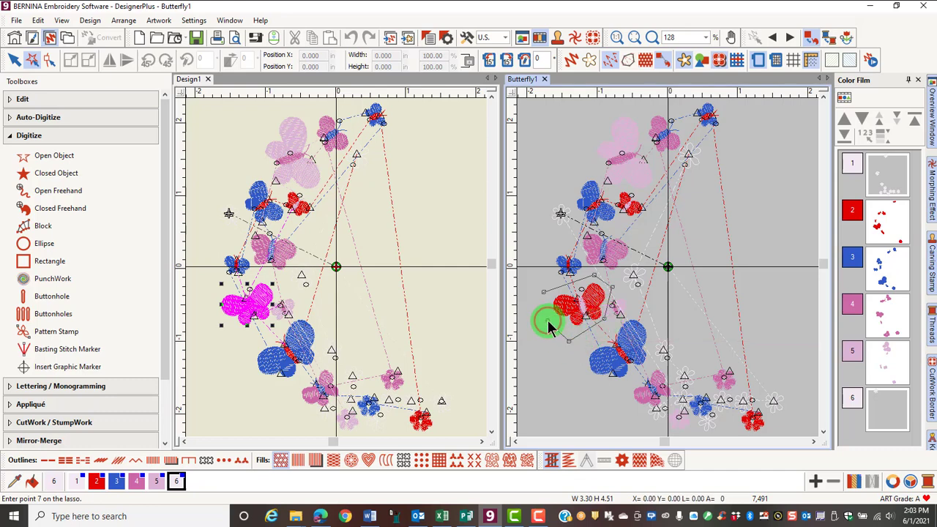
pyautogui.press('Return')
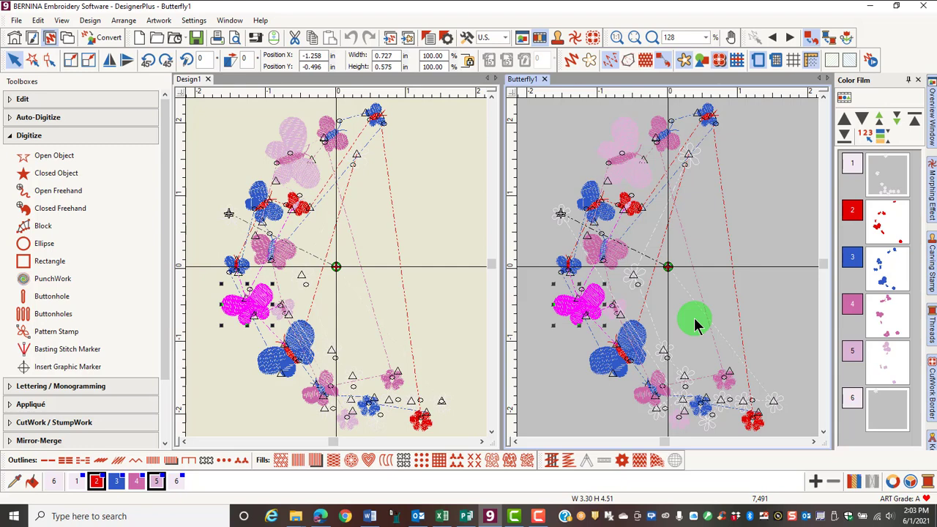
# Select in Butterfly1, at 200% zoom, the upper blue butterfly's red body and then the small blue wing section beside it
pyautogui.scroll(2, 696, 326)
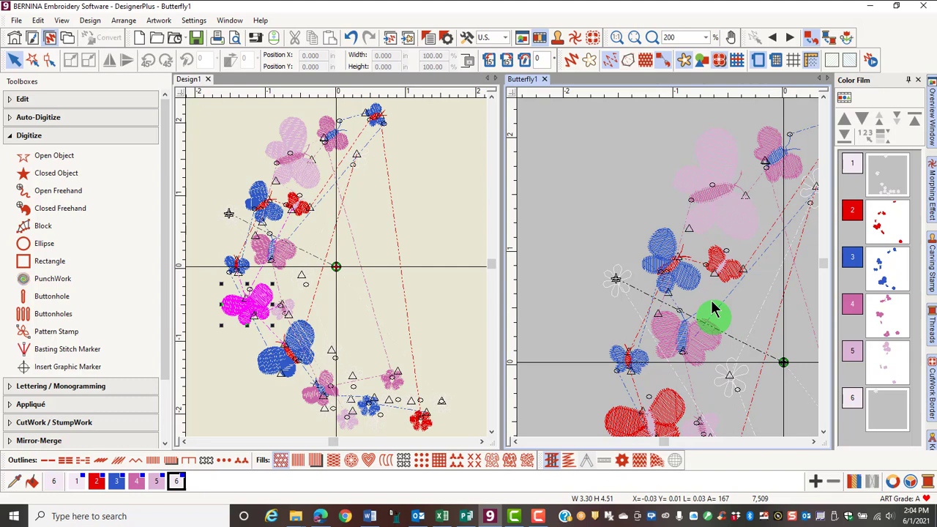
pyautogui.click(674, 265)
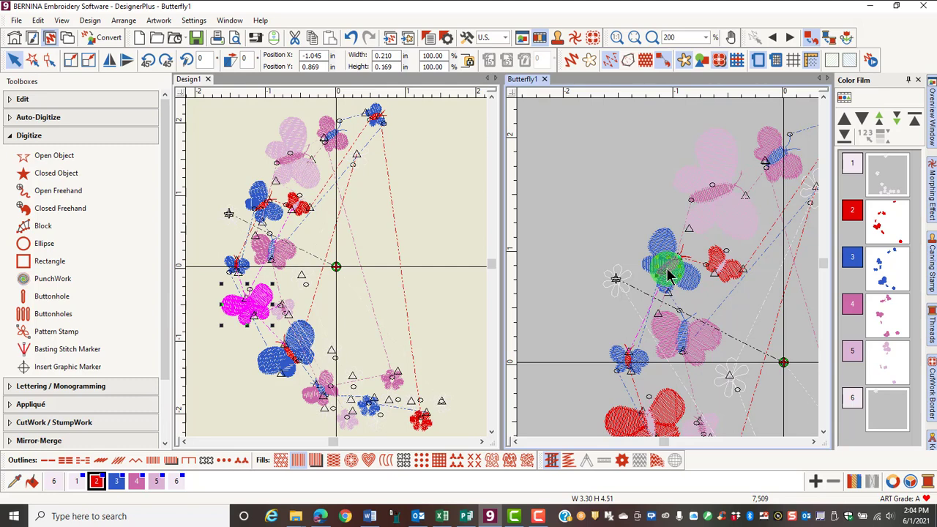
pyautogui.click(668, 269)
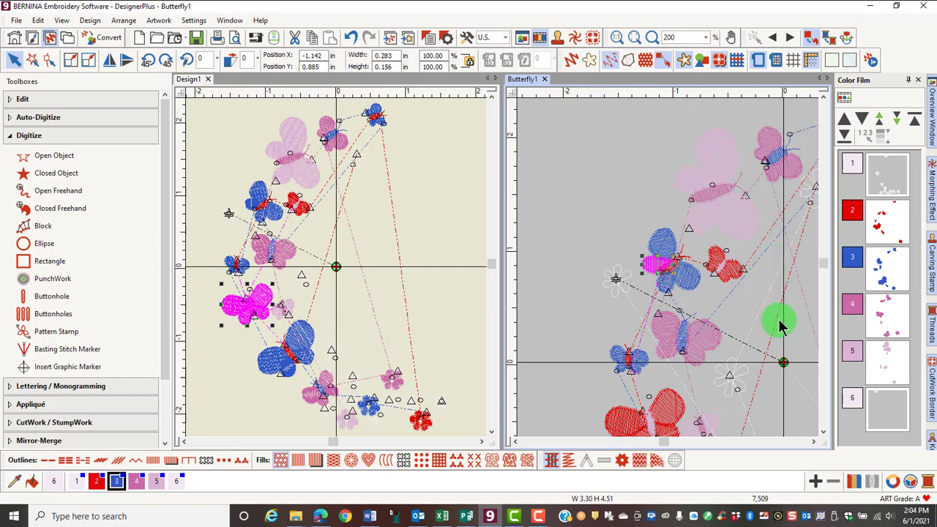